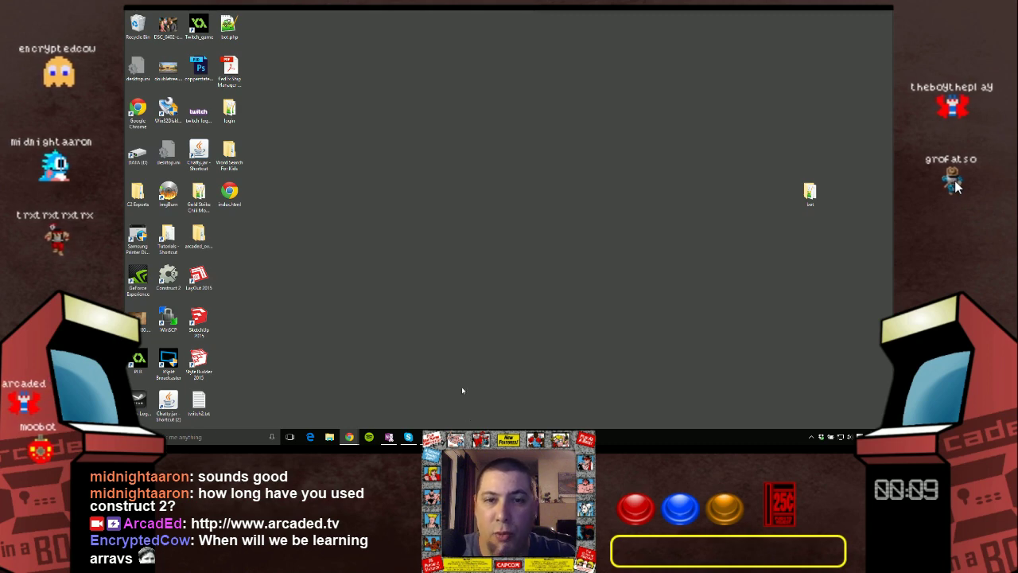
# Restore the Construct 2 window and show Layout 1's own properties.
pyautogui.moveTo(468, 436)
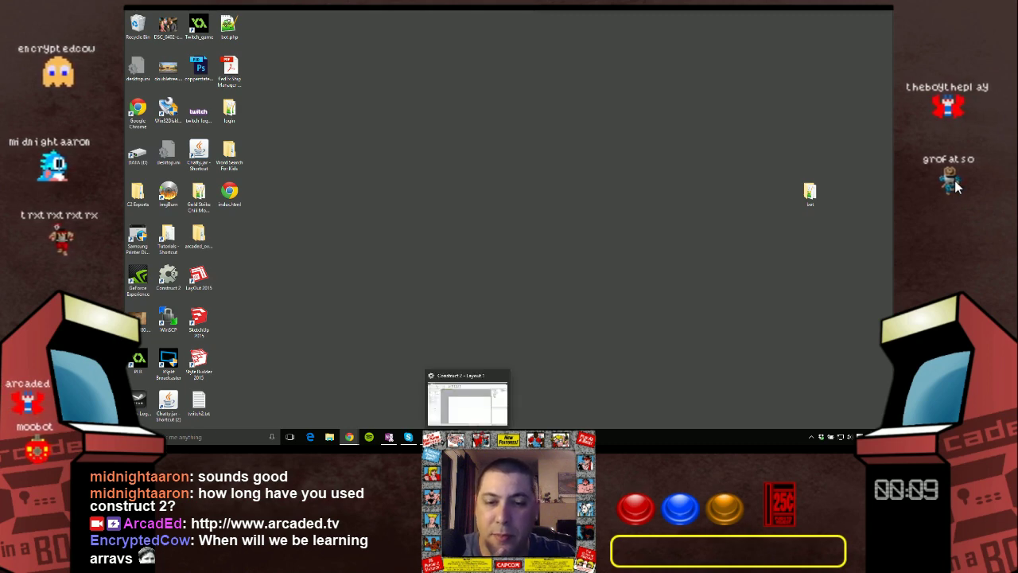
pyautogui.click(468, 402)
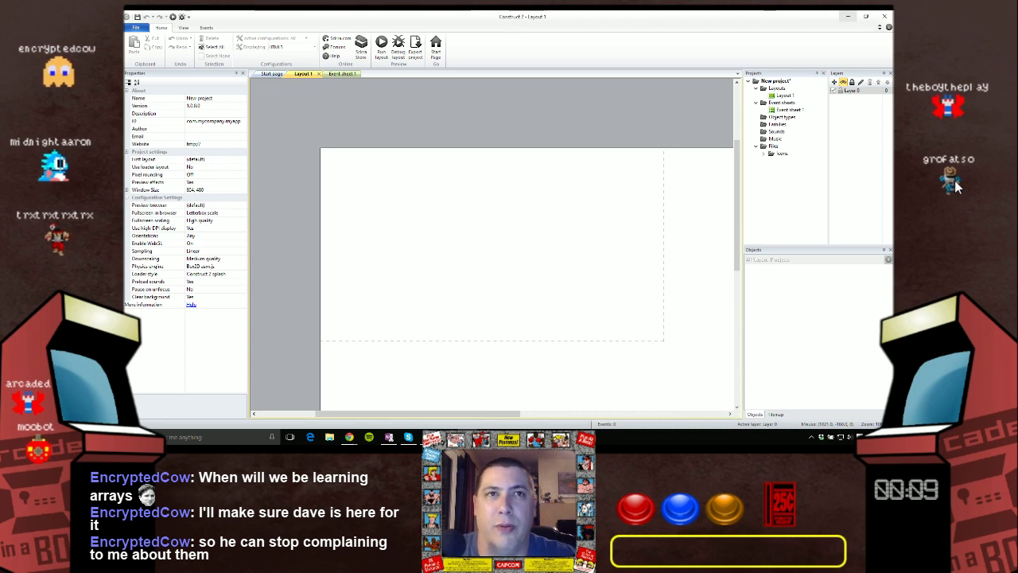
pyautogui.hotkey('alt', 'Tab')
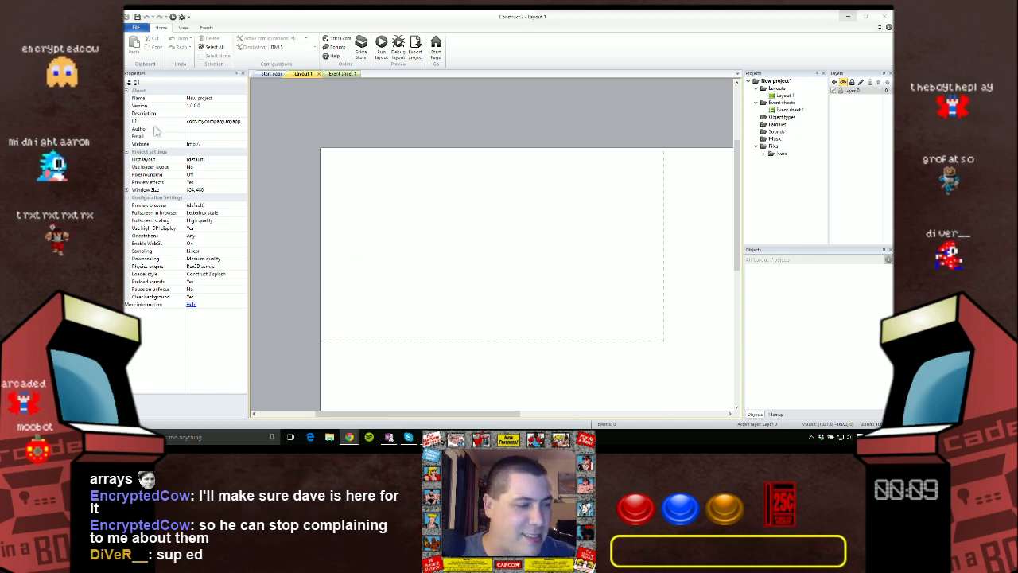
pyautogui.click(413, 121)
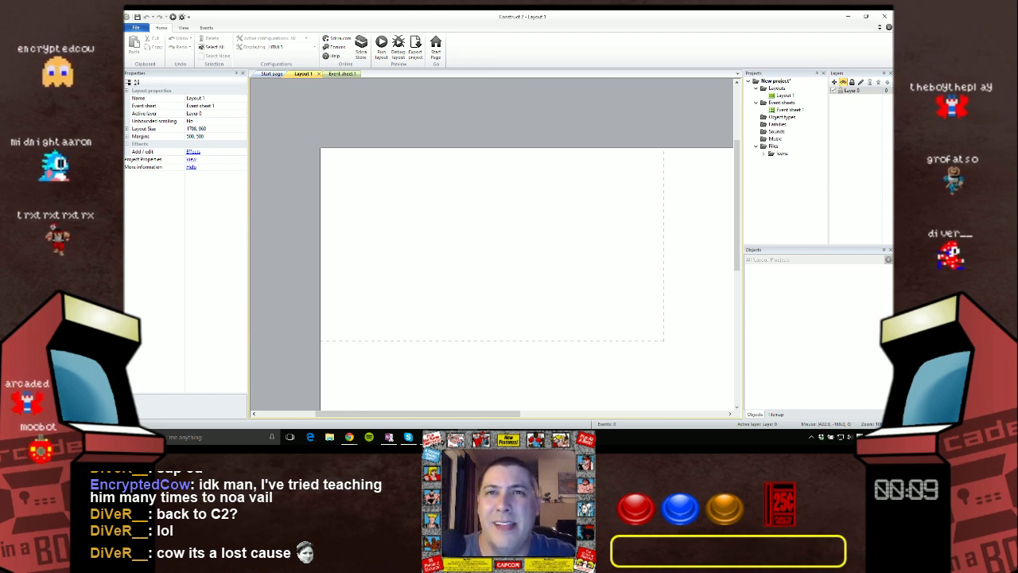
# Open the context menu on the blank Layout 1 canvas.
pyautogui.scroll(-1, 357, 132)
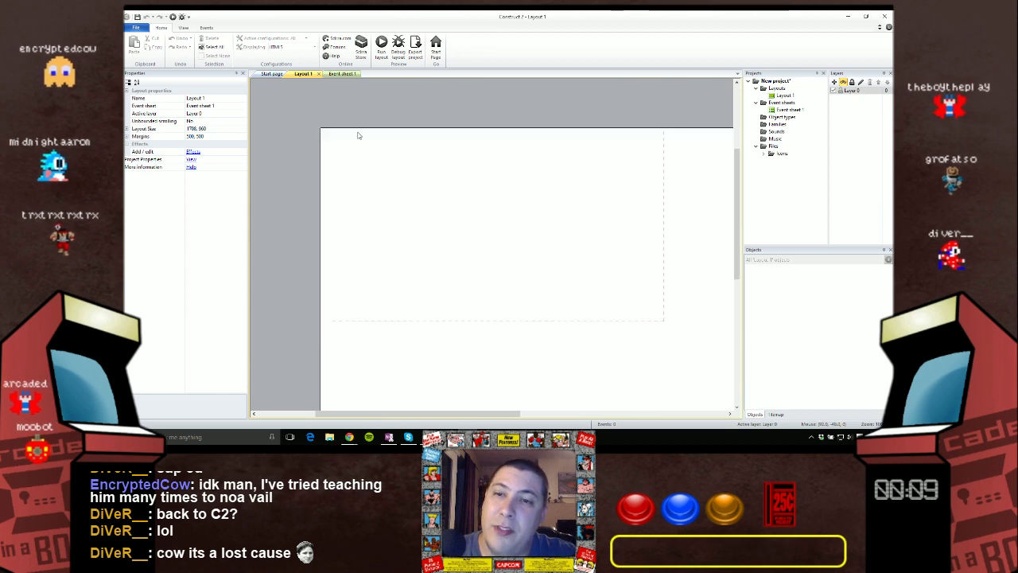
pyautogui.scroll(-1, 358, 136)
pyautogui.scroll(1, 357, 136)
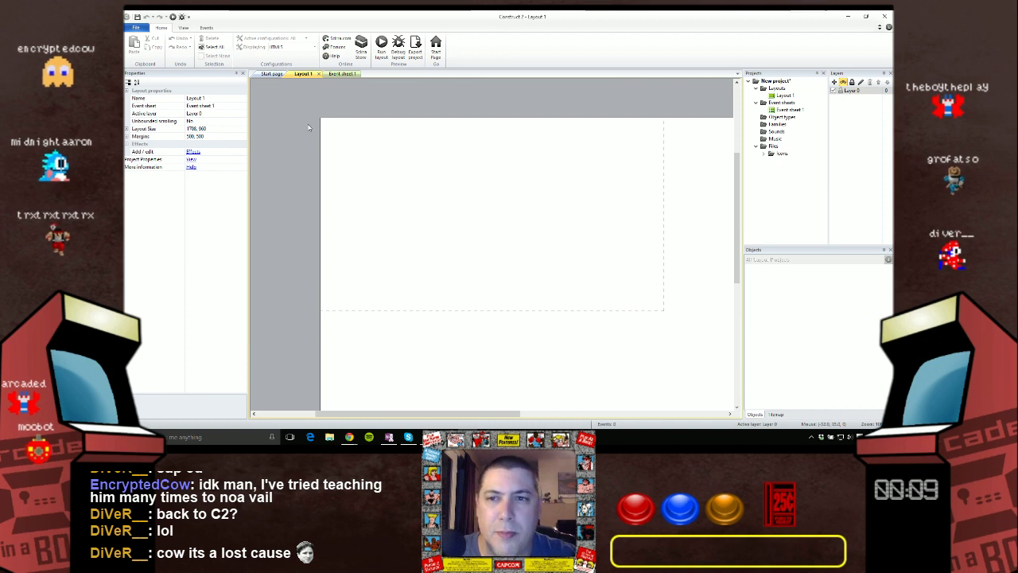
pyautogui.rightClick(317, 168)
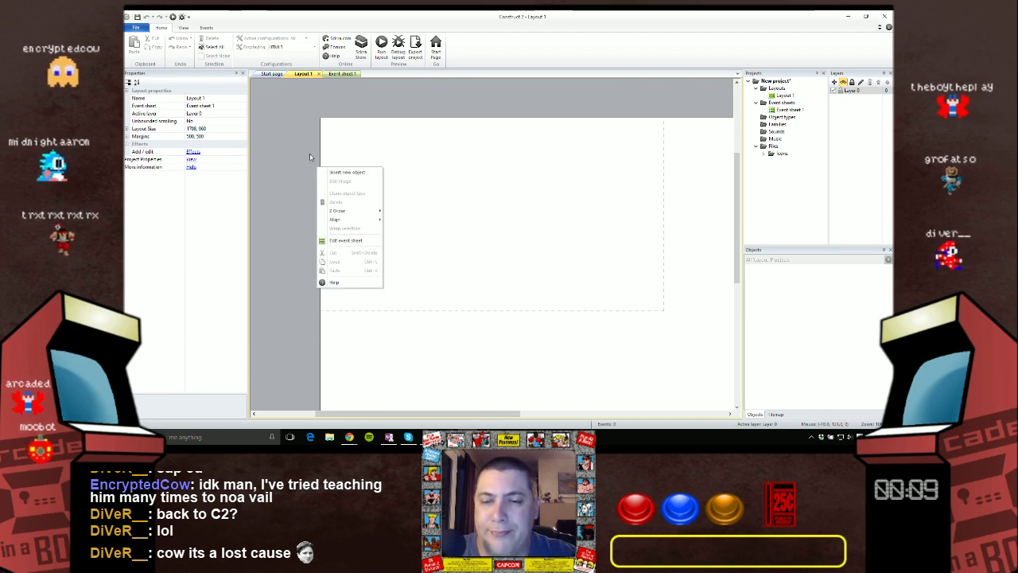
pyautogui.click(310, 157)
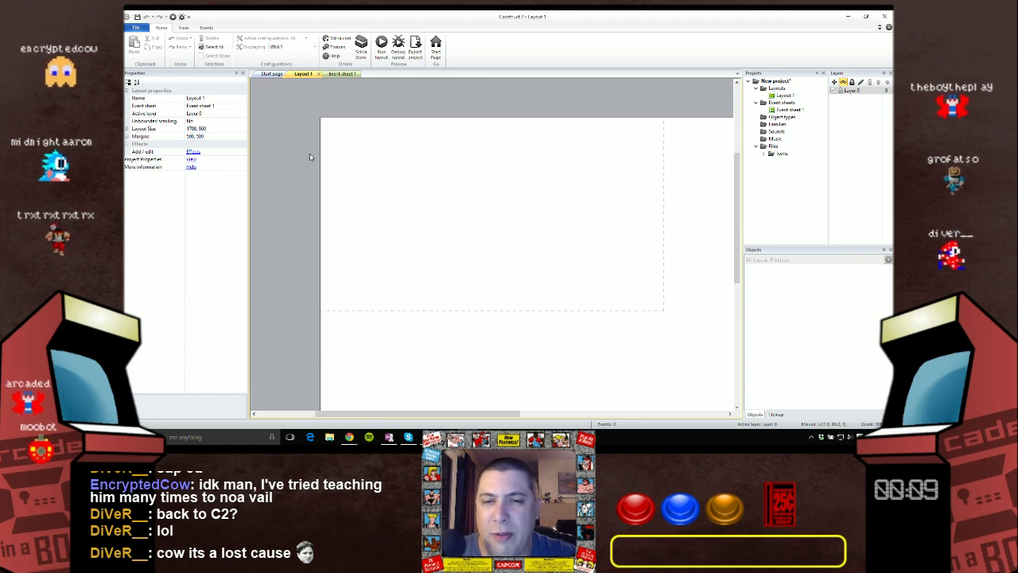
pyautogui.rightClick(314, 155)
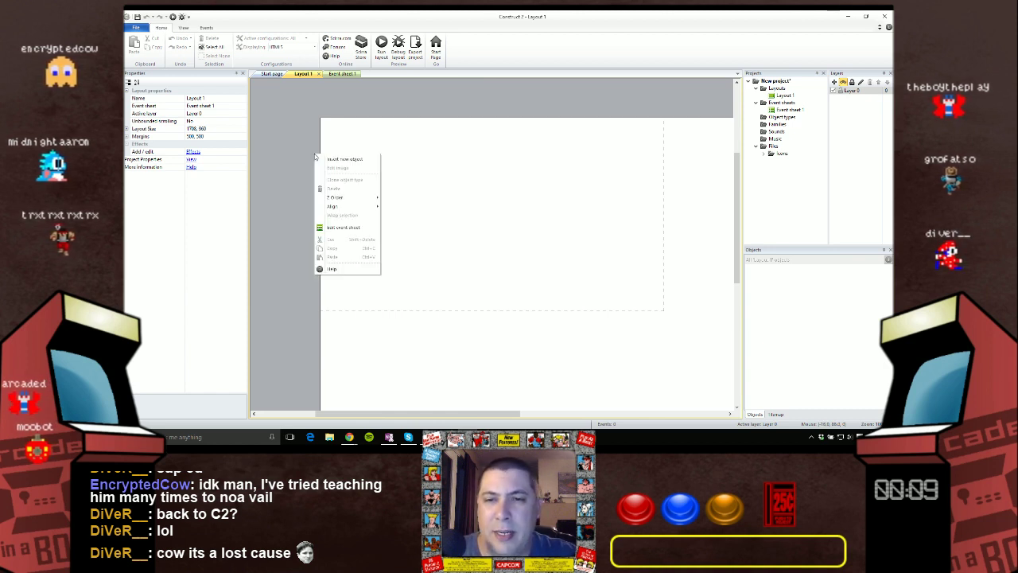
# Set Layout 1's Layout Size to portrait 640, 960.
pyautogui.click(274, 143)
pyautogui.click(194, 128)
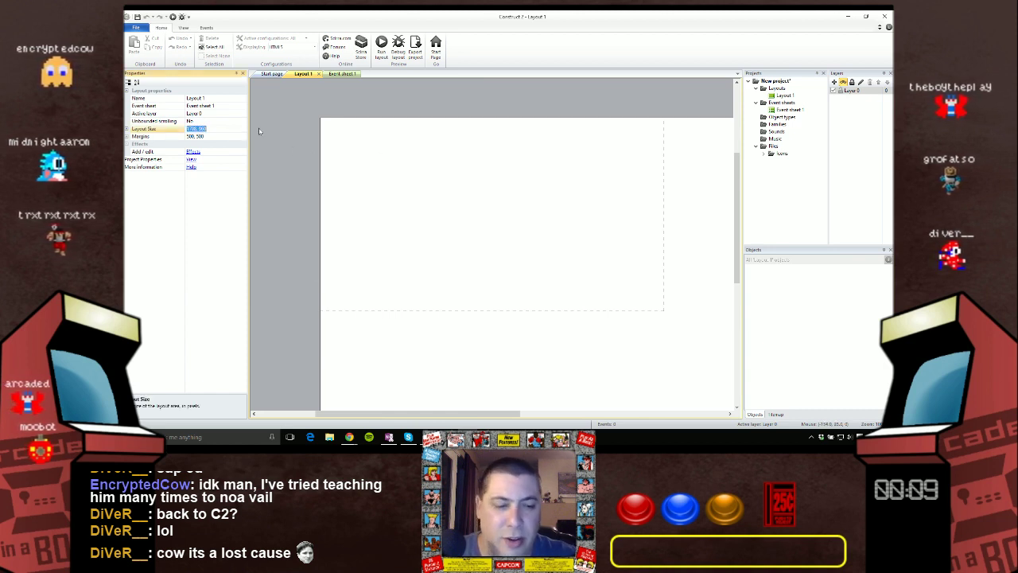
pyautogui.write('0,640')
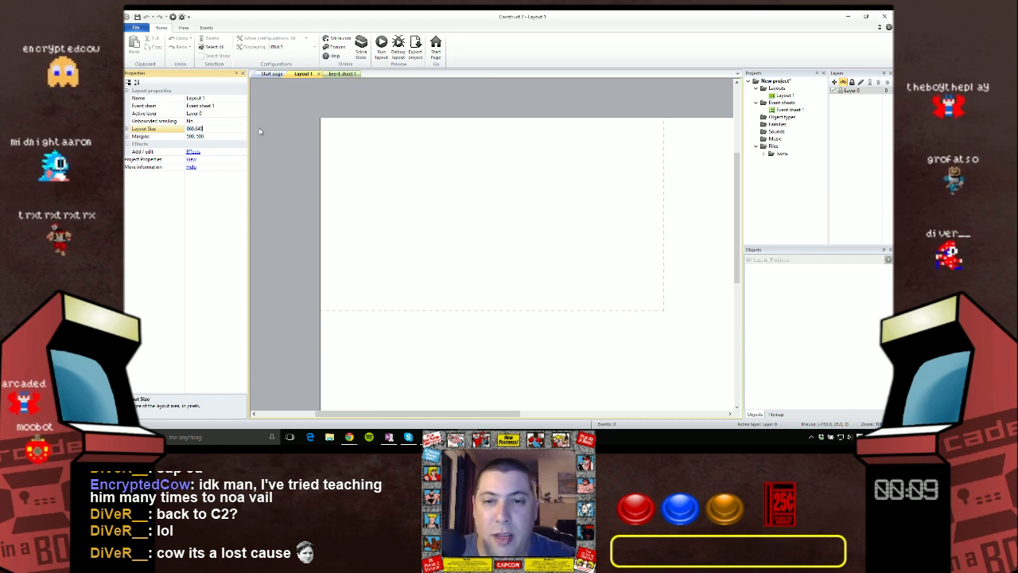
pyautogui.press('Return')
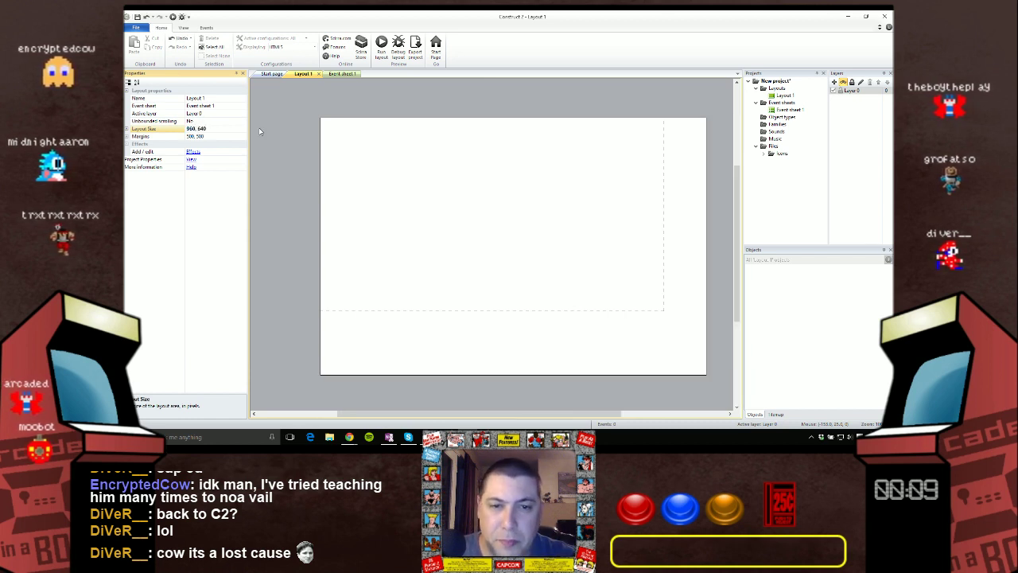
pyautogui.click(197, 128)
pyautogui.write('64')
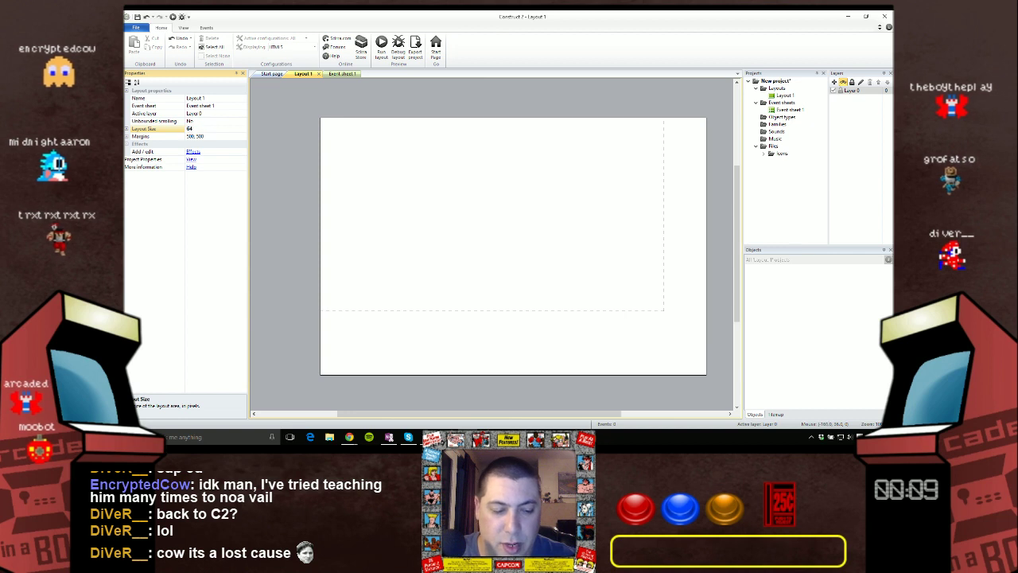
pyautogui.write('0, 960')
pyautogui.press('Return')
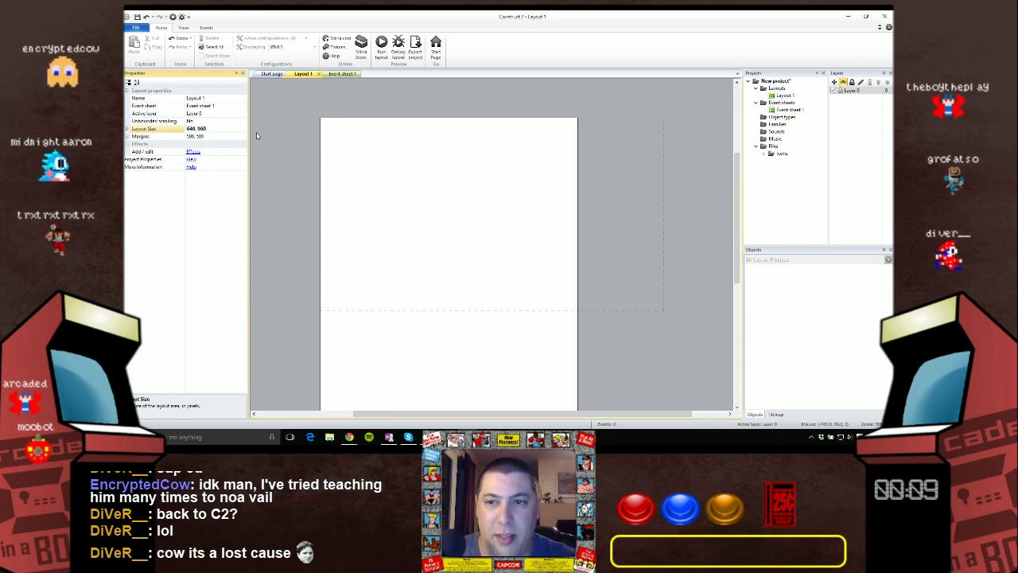
# Paste 640, 960 into the layout Margins.
pyautogui.click(231, 135)
pyautogui.click(230, 129)
pyautogui.hotkey('ctrl', 'c')
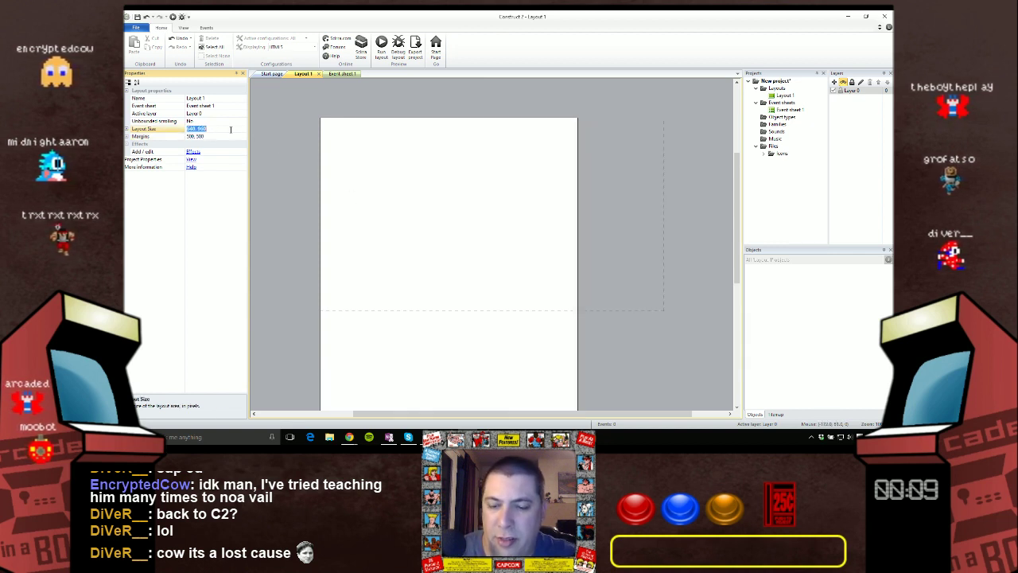
pyautogui.click(222, 139)
pyautogui.hotkey('ctrl', 'v')
pyautogui.press('Return')
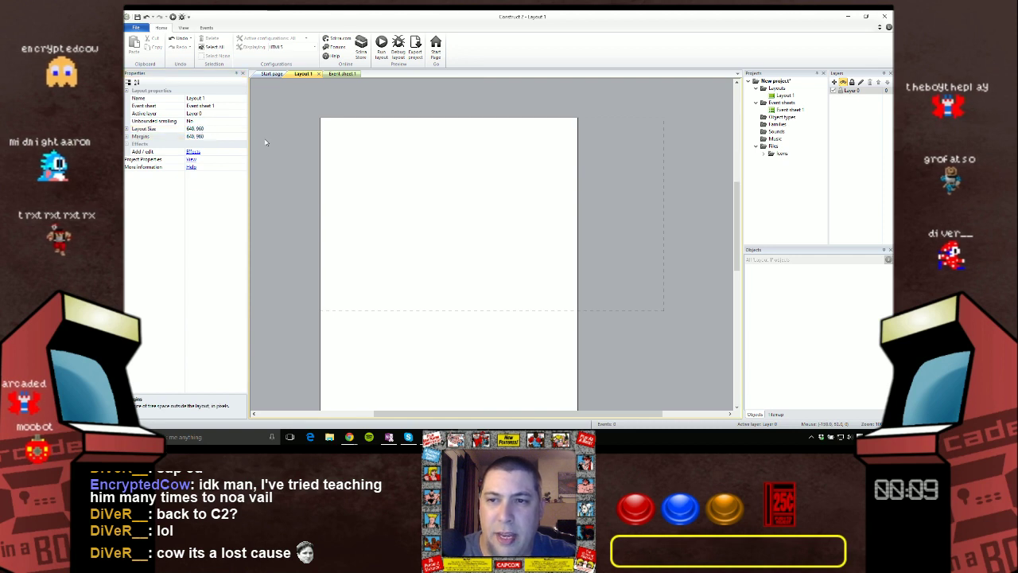
pyautogui.keyDown('ctrl'); pyautogui.scroll(-1, 380, 165); pyautogui.keyUp('ctrl')
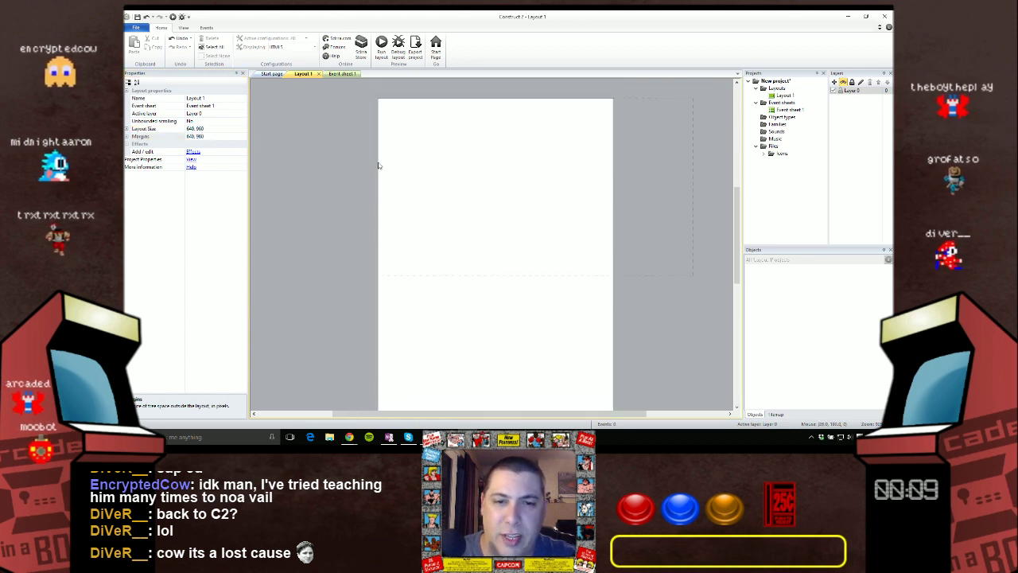
pyautogui.scroll(-1, 387, 187)
pyautogui.keyDown('ctrl'); pyautogui.scroll(-2, 387, 174); pyautogui.keyUp('ctrl')
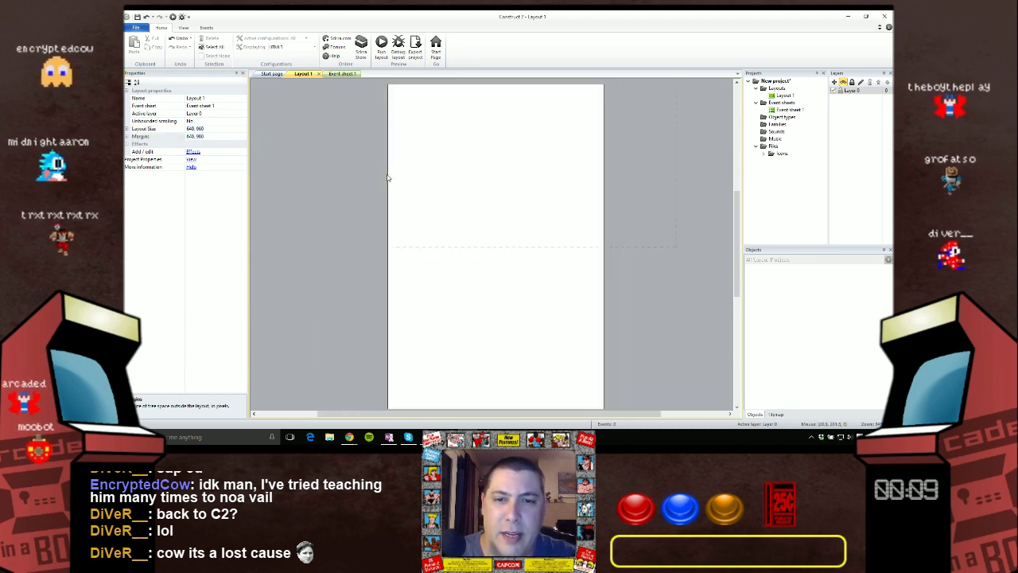
pyautogui.click(225, 136)
pyautogui.hotkey('ctrl', 'c')
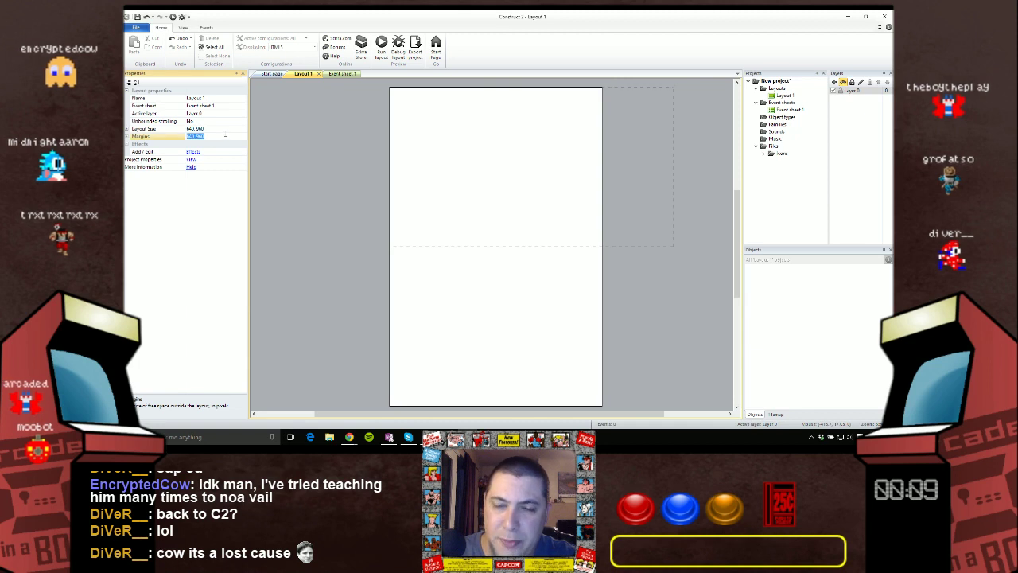
# Set the project's Window Size to 640, 960.
pyautogui.click(191, 160)
pyautogui.click(213, 191)
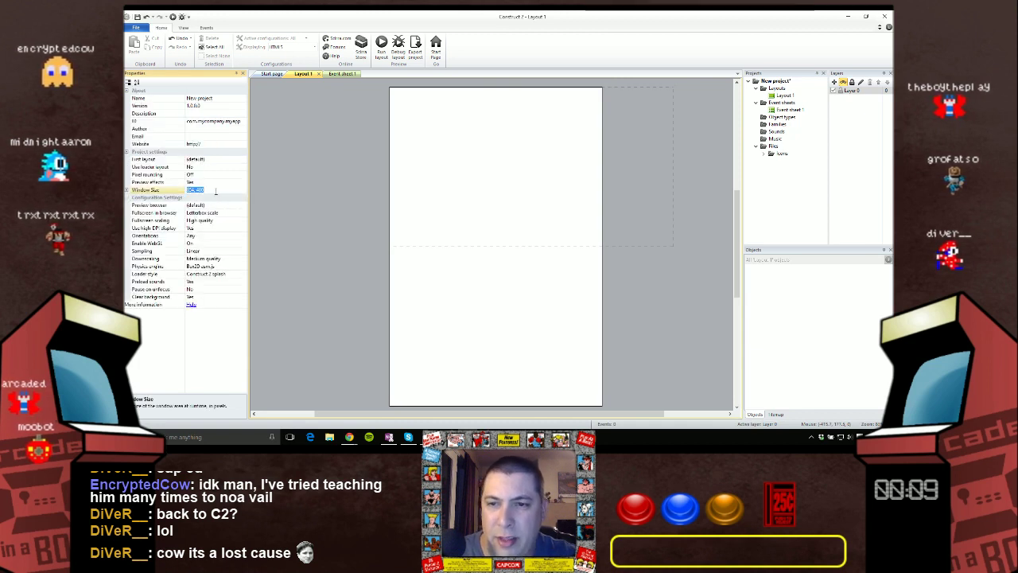
pyautogui.hotkey('ctrl', 'v')
pyautogui.press('Return')
pyautogui.click(326, 208)
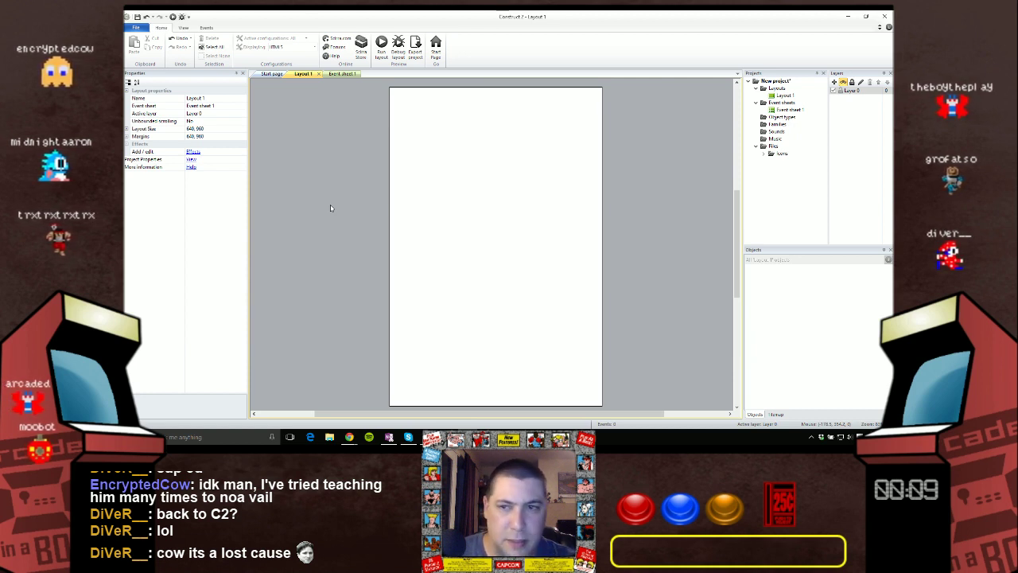
# Re-enter Layout Size, changing it from 1280, 800 to portrait 640, 960.
pyautogui.click(215, 136)
pyautogui.click(212, 128)
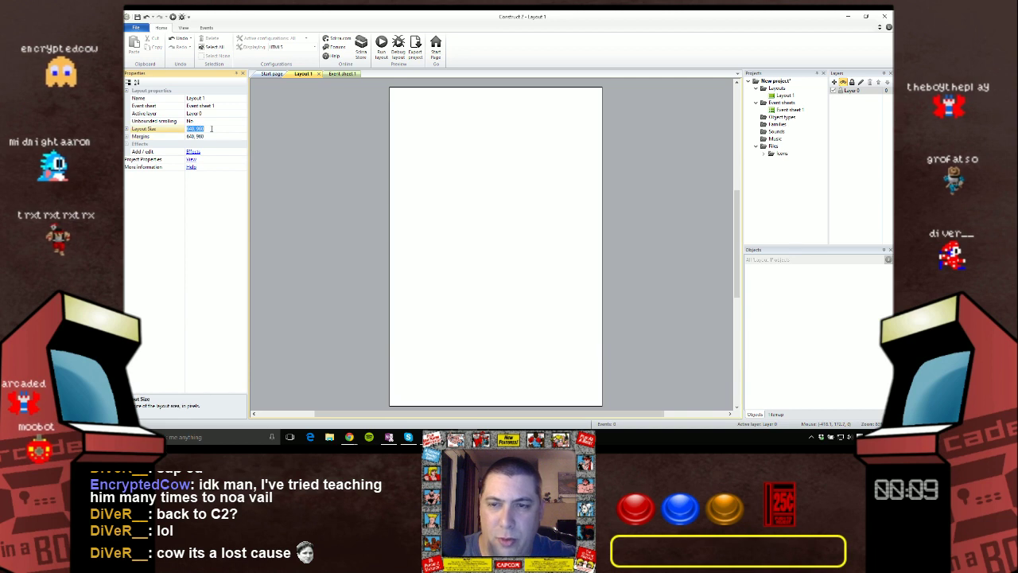
pyautogui.write('1280')
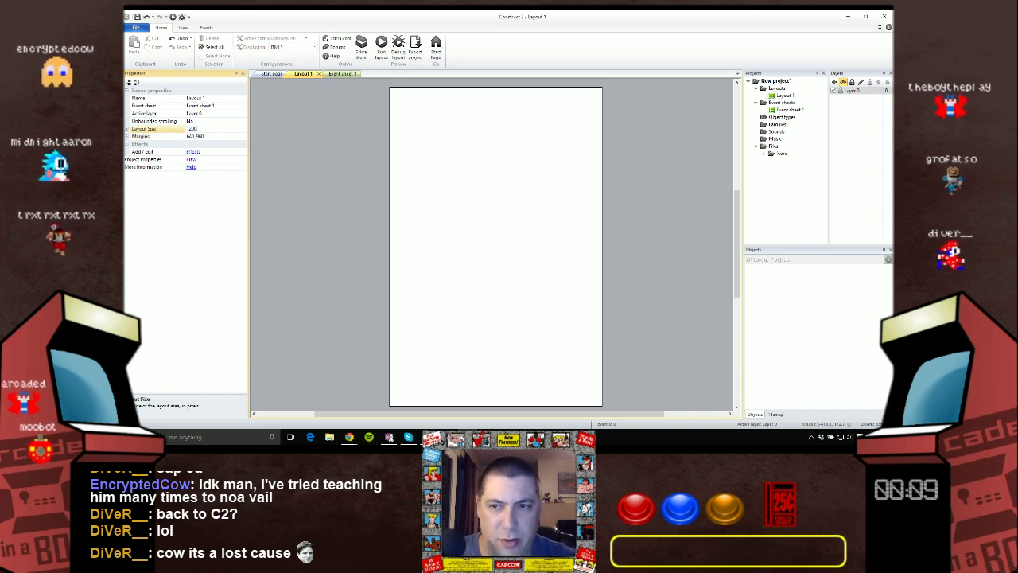
pyautogui.press('BackSpace')
pyautogui.press('BackSpace')
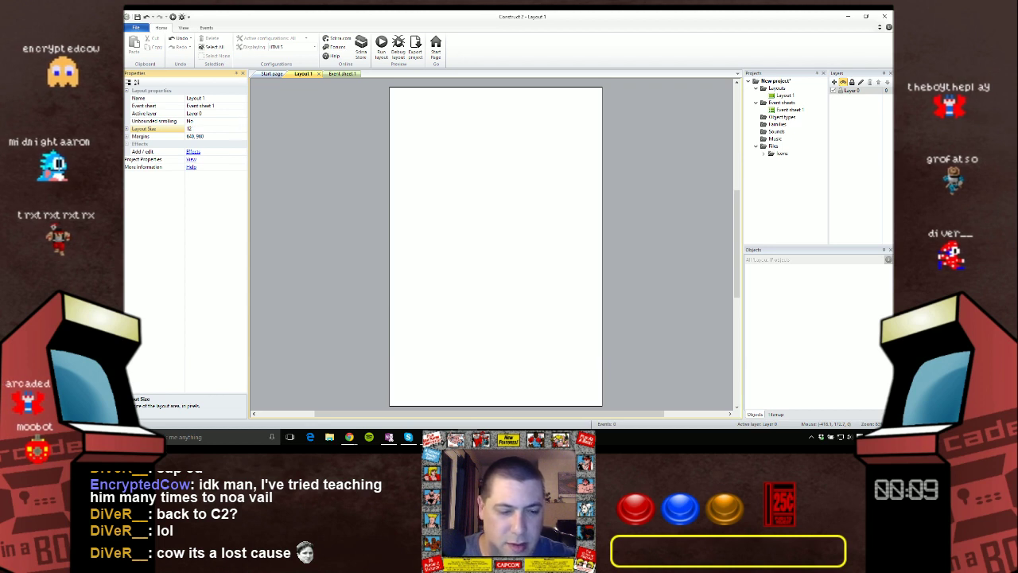
pyautogui.write('80,800')
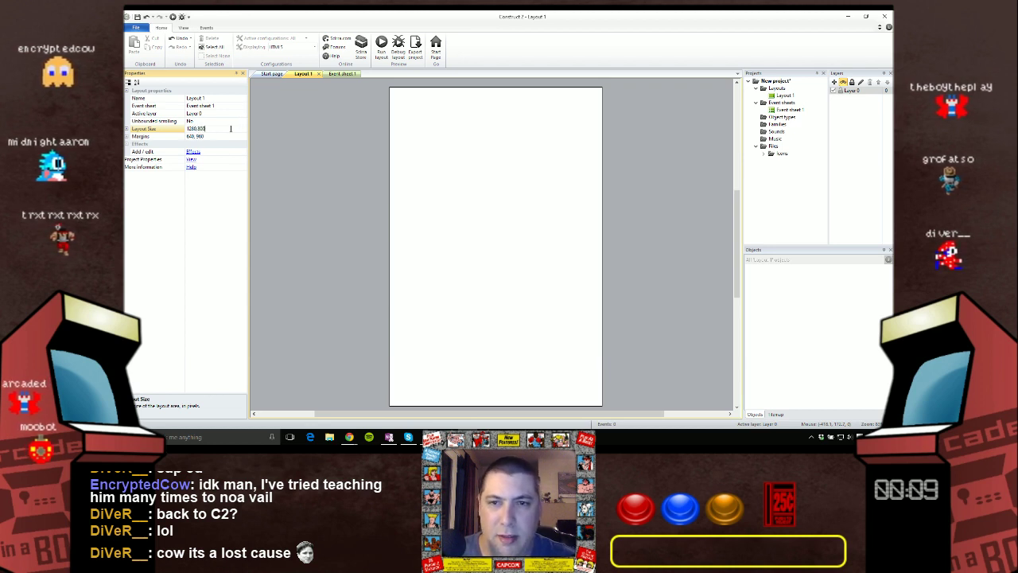
pyautogui.press('Return')
pyautogui.keyDown('ctrl'); pyautogui.scroll(-3, 397, 181); pyautogui.keyUp('ctrl')
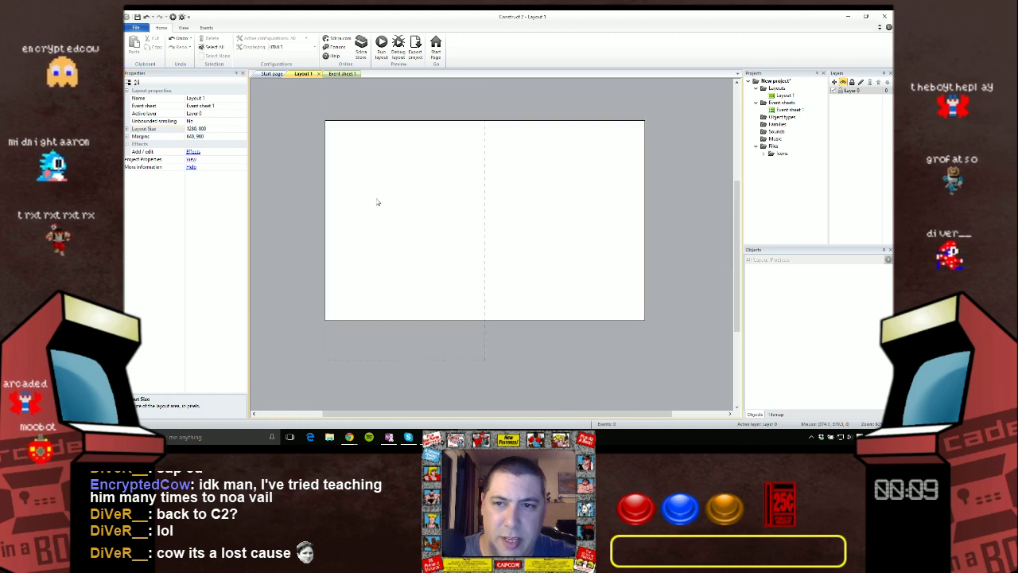
pyautogui.click(233, 130)
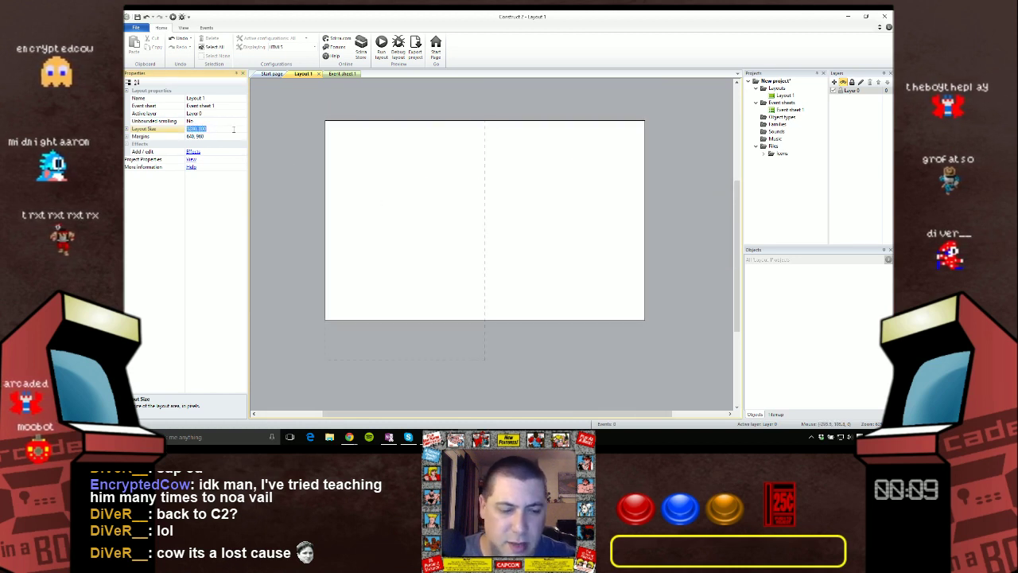
pyautogui.write('96')
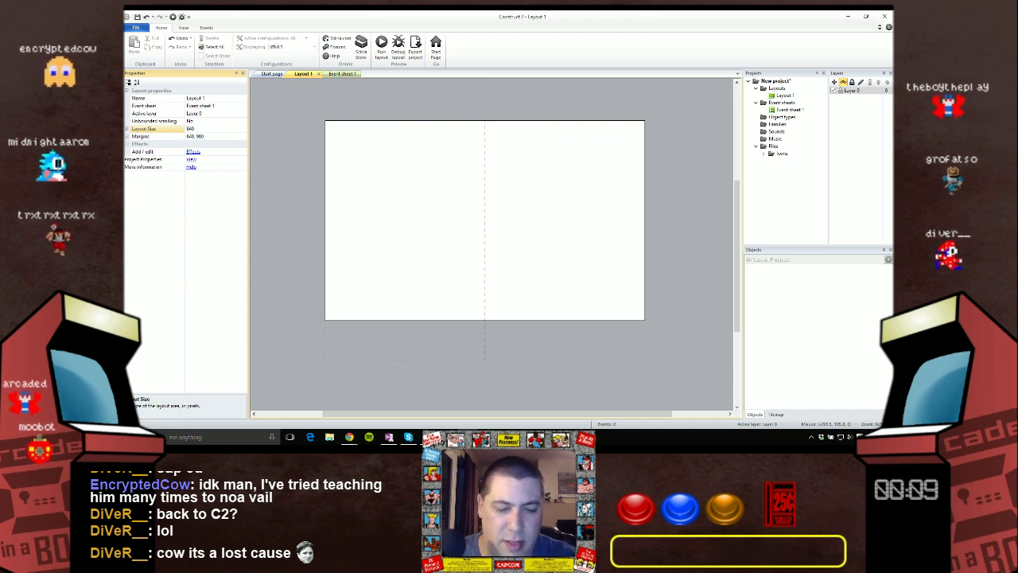
pyautogui.write(', 960')
pyautogui.press('Return')
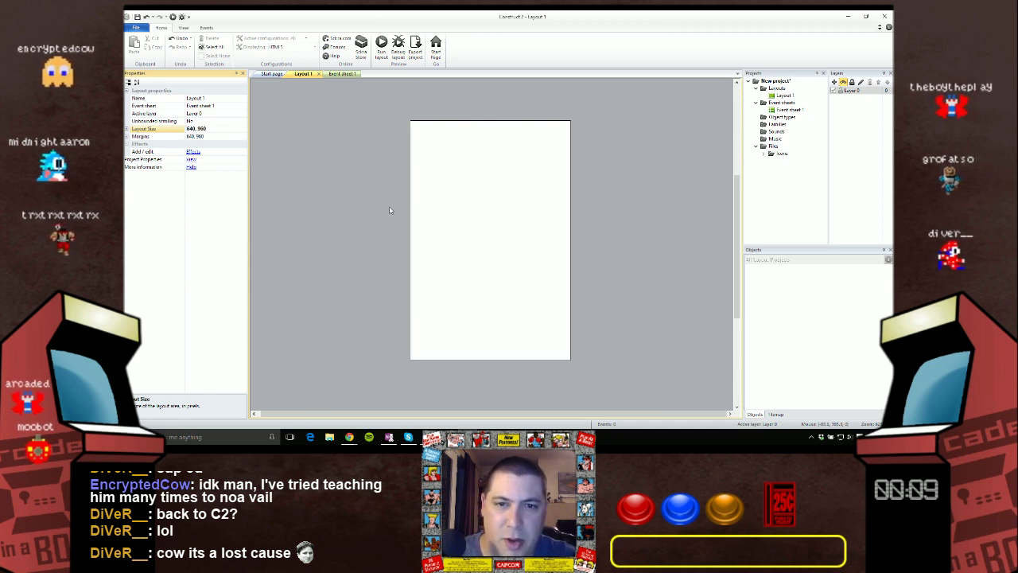
pyautogui.keyDown('ctrl'); pyautogui.scroll(2, 399, 211); pyautogui.keyUp('ctrl')
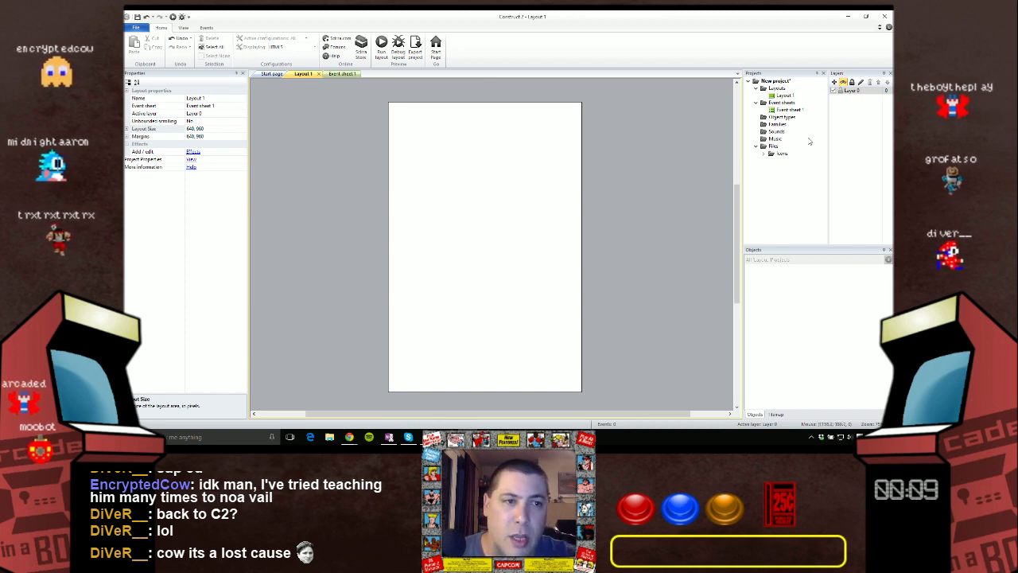
# Insert a Tiled Background object into Layout 1.
pyautogui.doubleClick(354, 169)
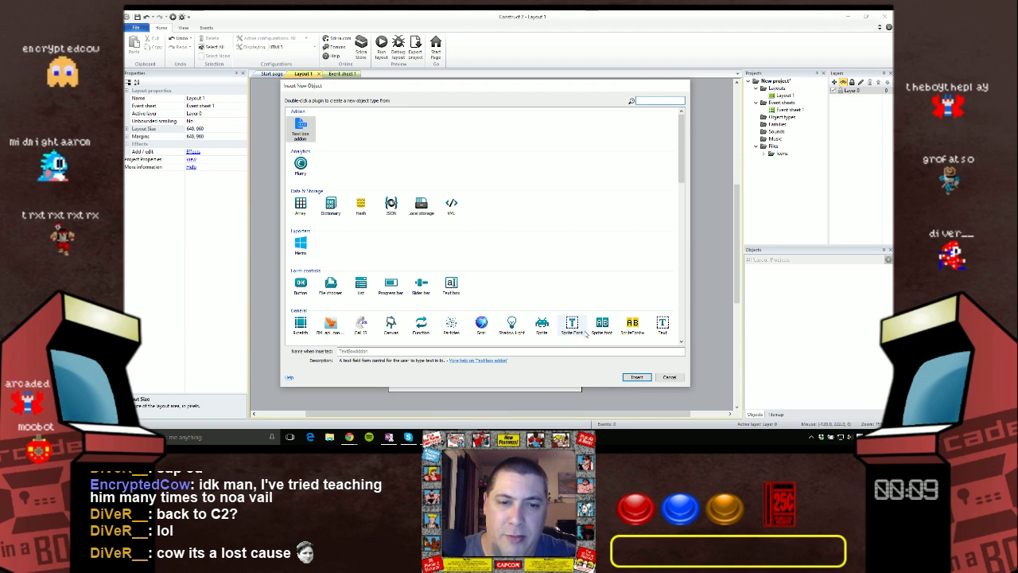
pyautogui.scroll(-1, 636, 314)
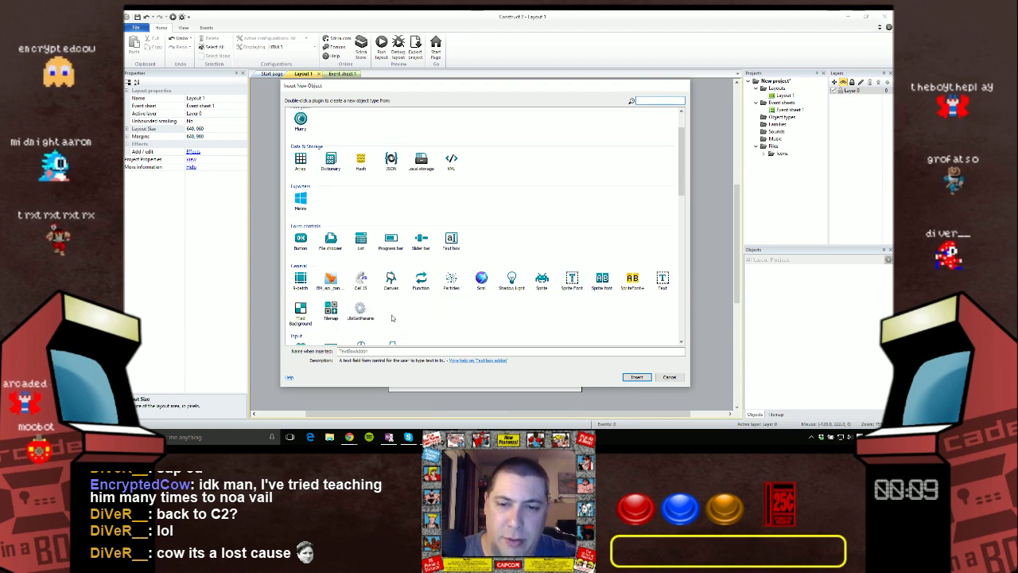
pyautogui.doubleClick(306, 314)
pyautogui.click(366, 257)
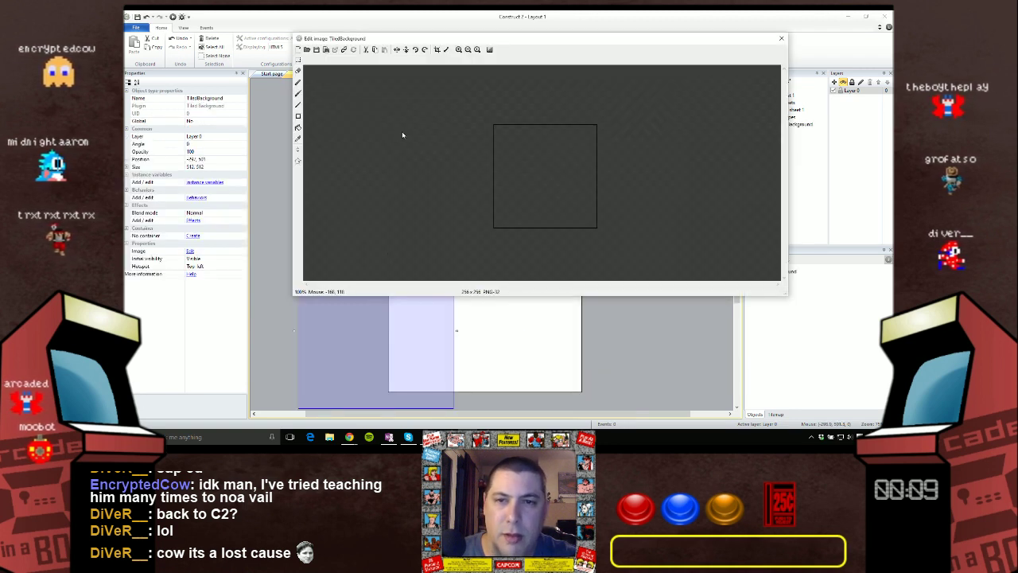
# Load the purple starfield PNG from Dropbox > _Sprites > Backgrounds as its texture.
pyautogui.click(307, 50)
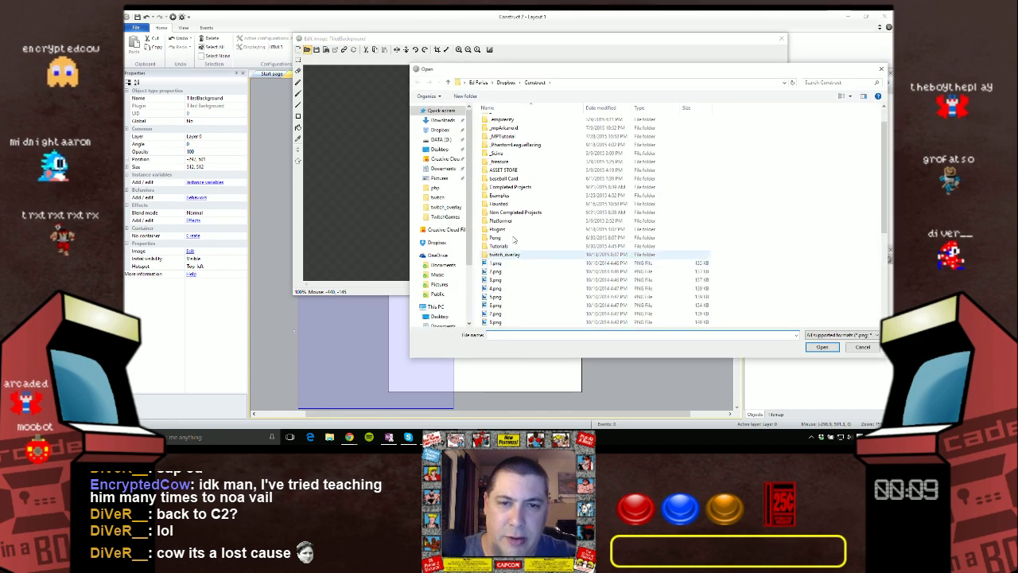
pyautogui.click(506, 82)
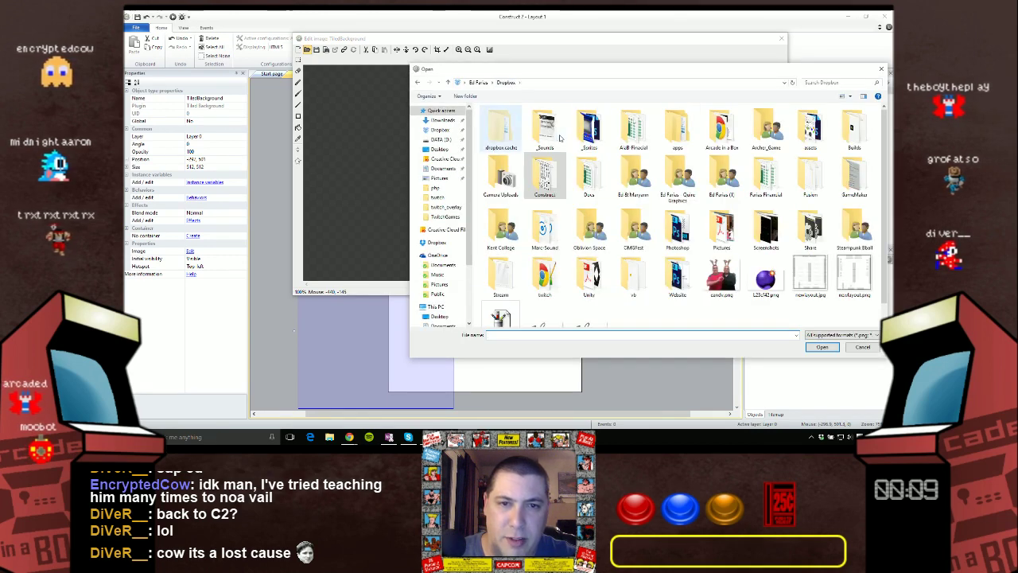
pyautogui.doubleClick(588, 129)
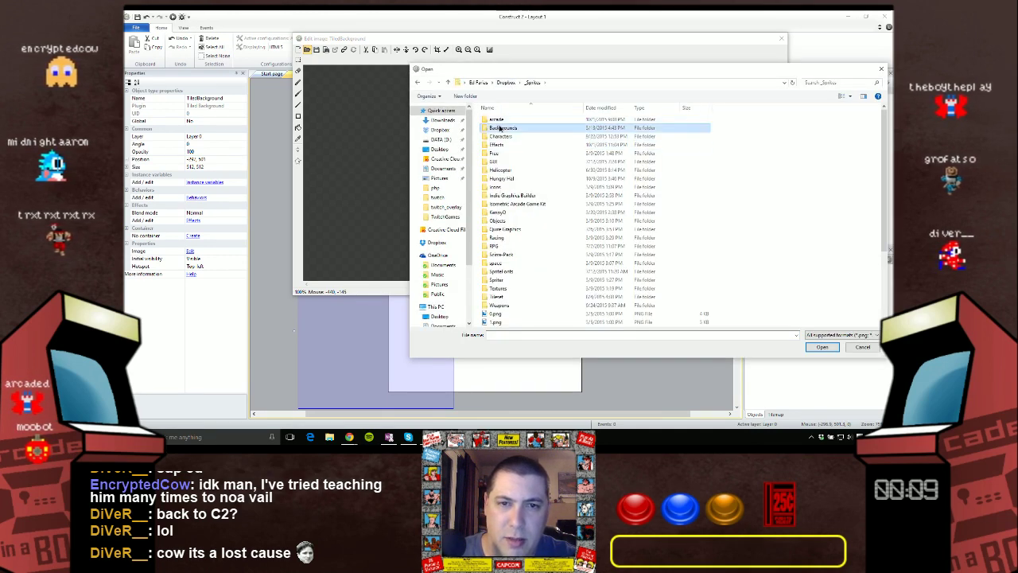
pyautogui.doubleClick(501, 127)
pyautogui.doubleClick(589, 128)
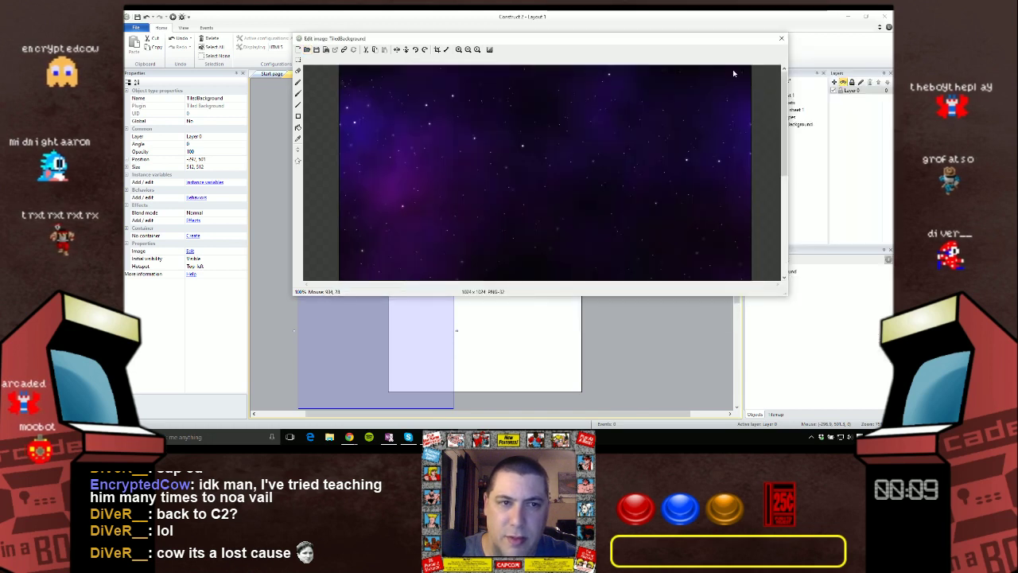
pyautogui.click(781, 38)
# Move the starfield background onto the layout and enlarge it past the edges.
pyautogui.moveTo(372, 296); pyautogui.dragTo(399, 126)
pyautogui.moveTo(481, 239); pyautogui.dragTo(628, 370)
pyautogui.click(684, 331)
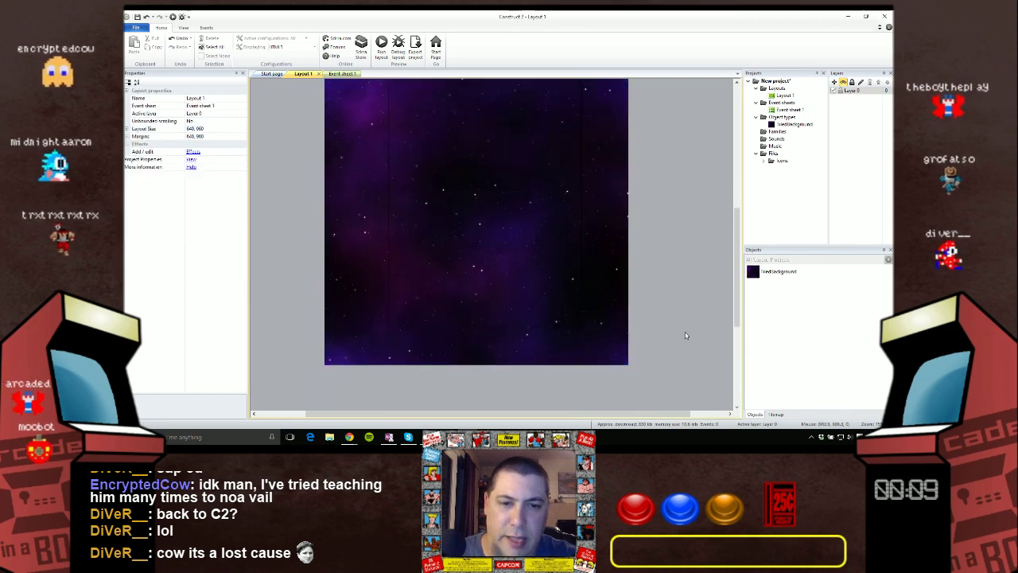
pyautogui.scroll(3, 672, 314)
pyautogui.click(483, 117)
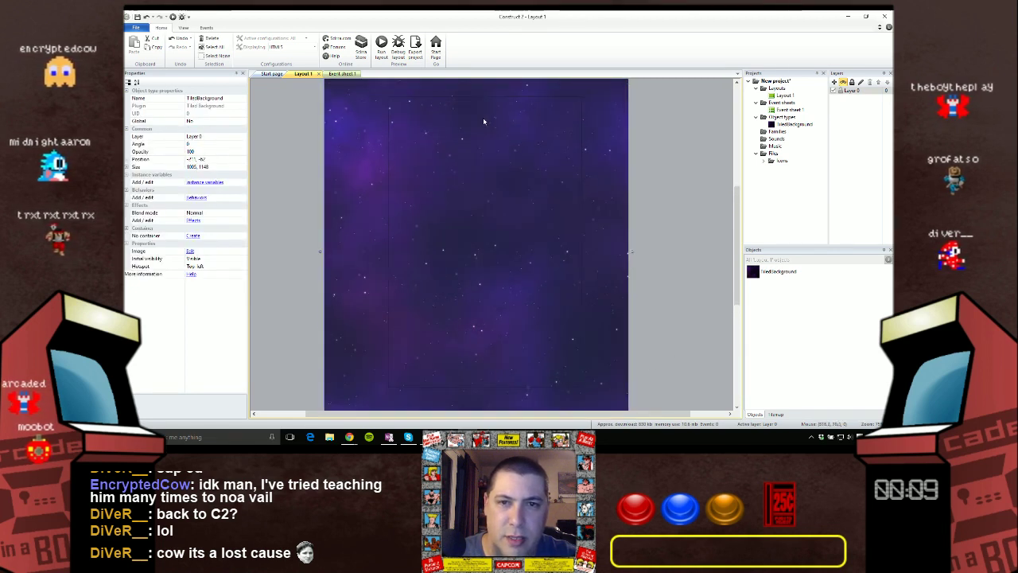
pyautogui.moveTo(482, 117); pyautogui.dragTo(496, 126)
# Set the starfield background's Opacity to 25.
pyautogui.click(235, 151)
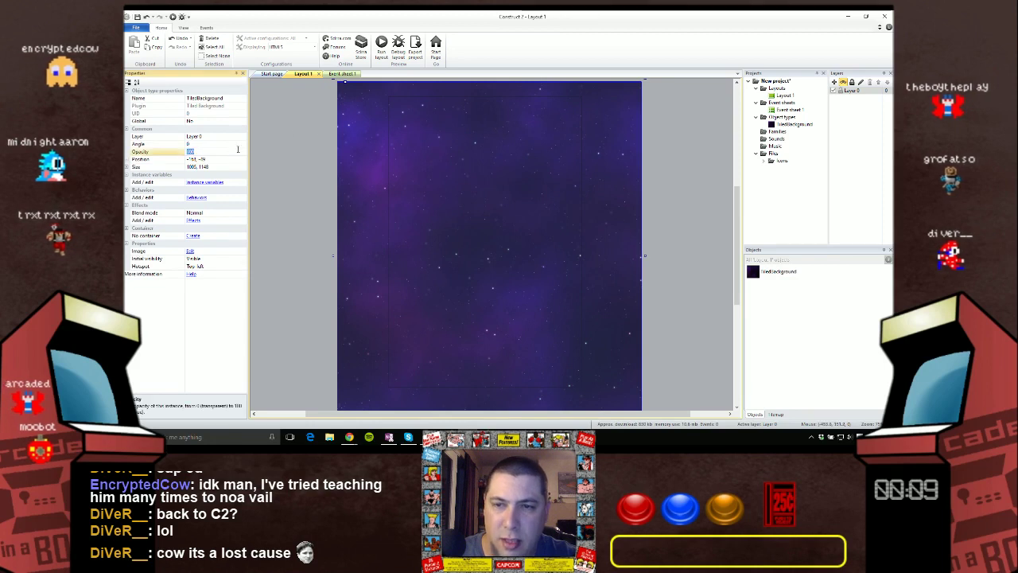
pyautogui.write('25')
pyautogui.press('Return')
pyautogui.click(635, 215)
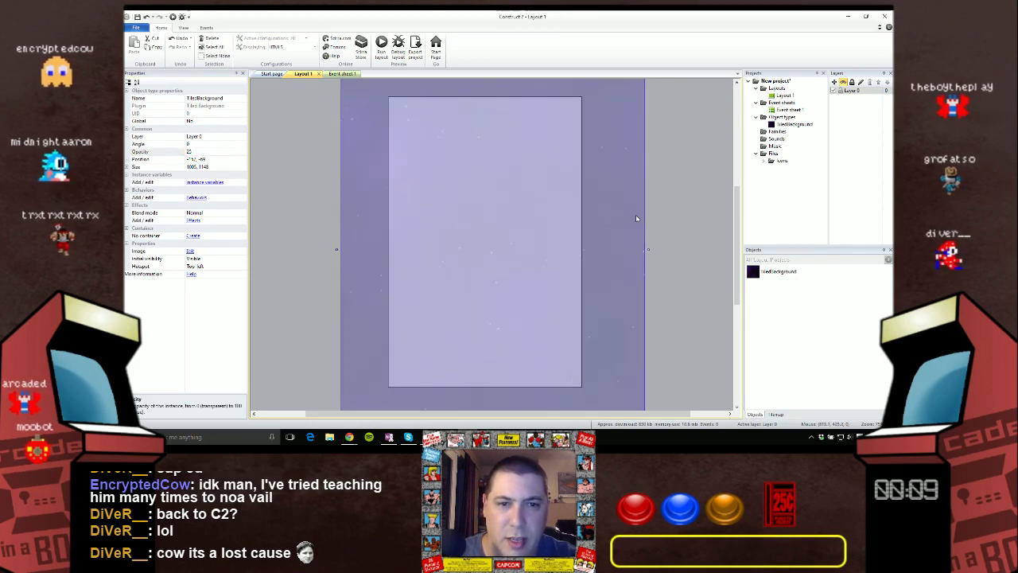
pyautogui.scroll(1, 635, 207)
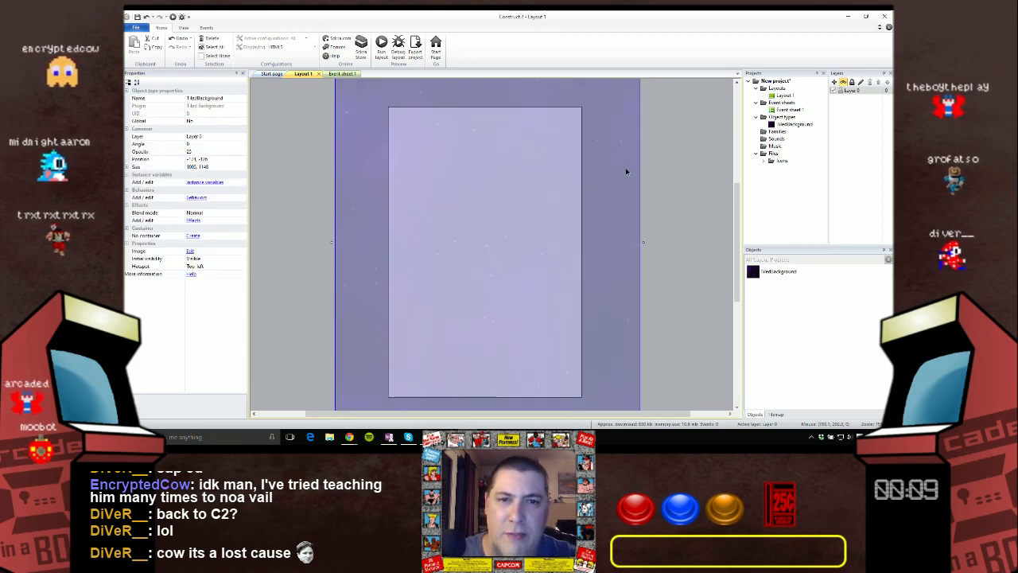
pyautogui.click(686, 188)
pyautogui.moveTo(737, 215); pyautogui.dragTo(737, 191)
pyautogui.scroll(-3, 737, 190)
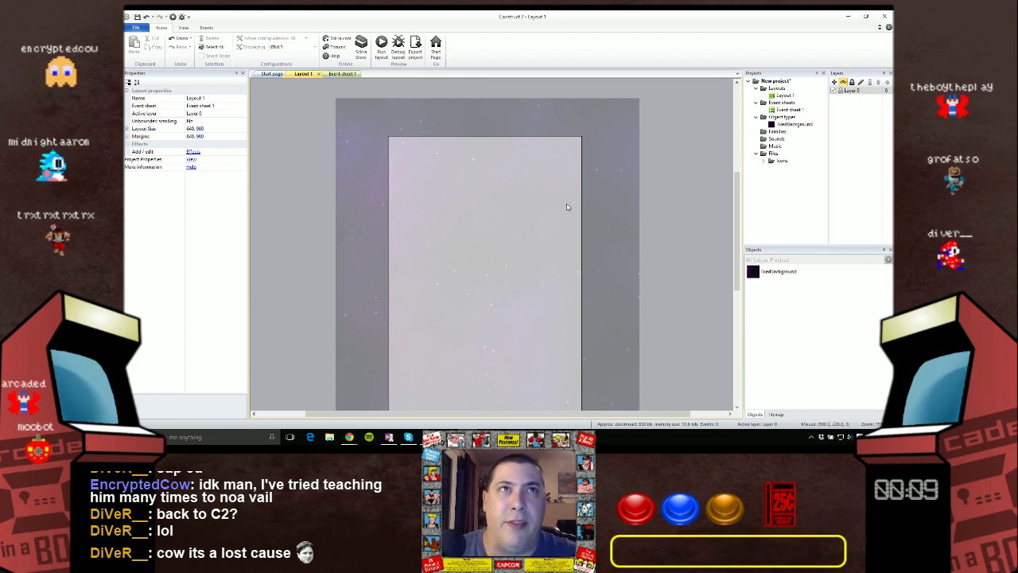
pyautogui.keyDown('ctrl'); pyautogui.scroll(-2, 515, 180); pyautogui.keyUp('ctrl')
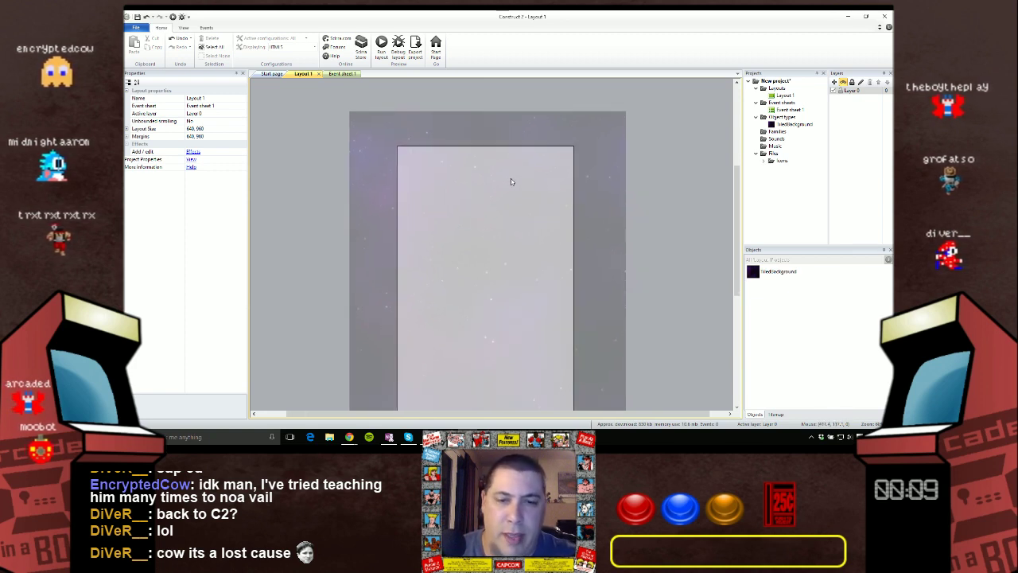
pyautogui.moveTo(488, 249); pyautogui.dragTo(488, 223, button='middle')
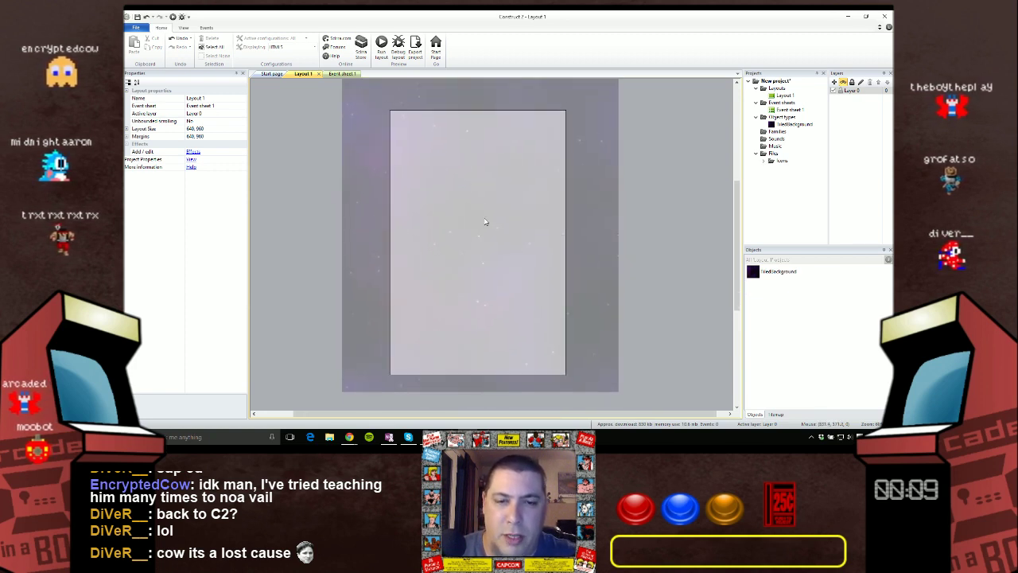
pyautogui.click(604, 246)
pyautogui.click(637, 255)
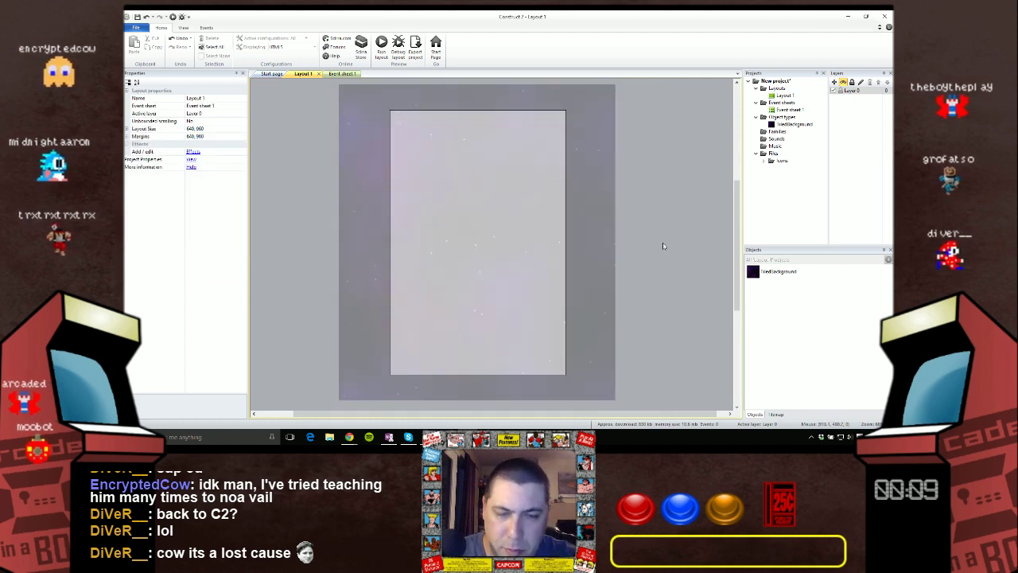
pyautogui.click(504, 237)
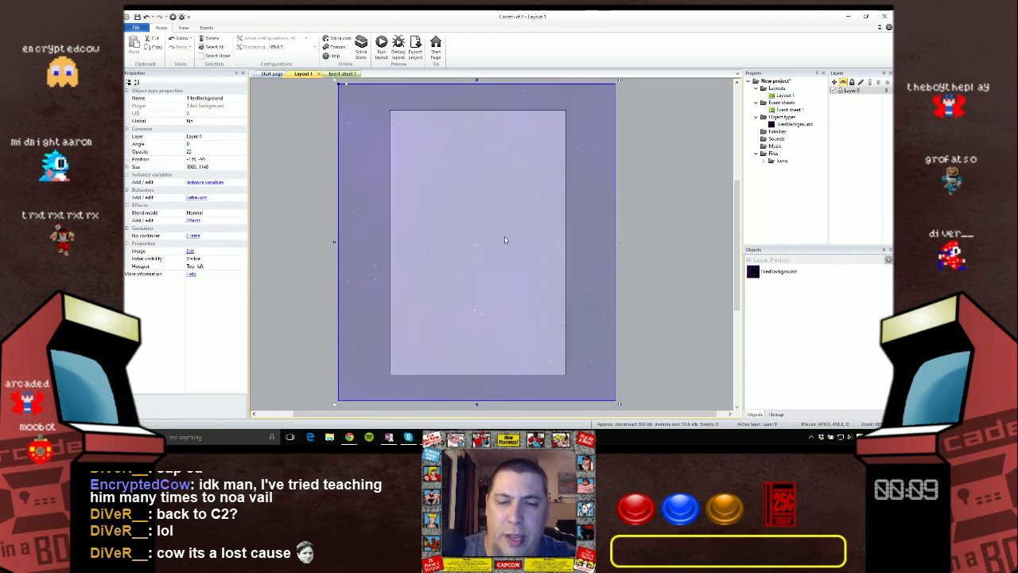
pyautogui.click(315, 124)
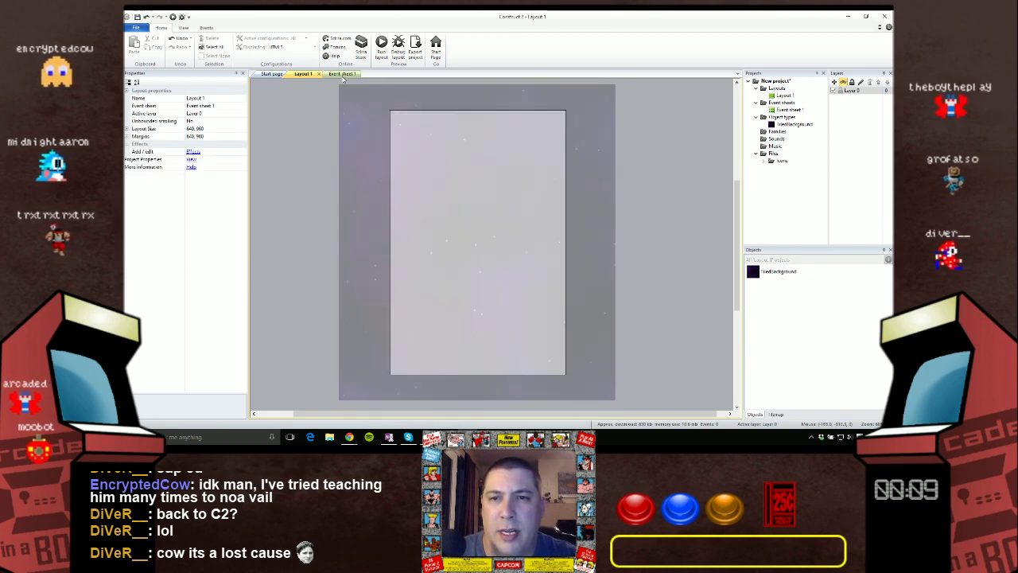
pyautogui.click(474, 234)
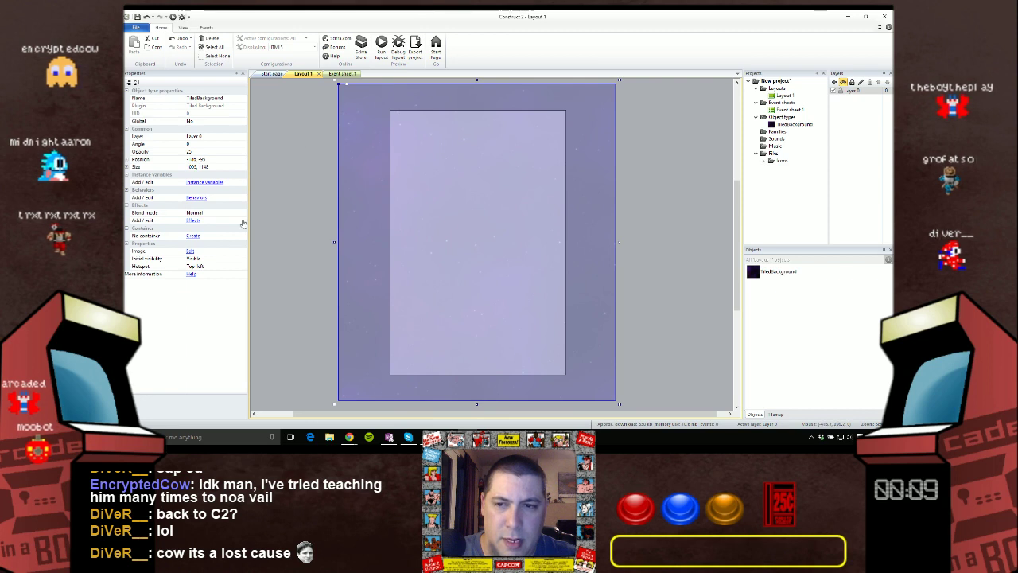
pyautogui.click(289, 210)
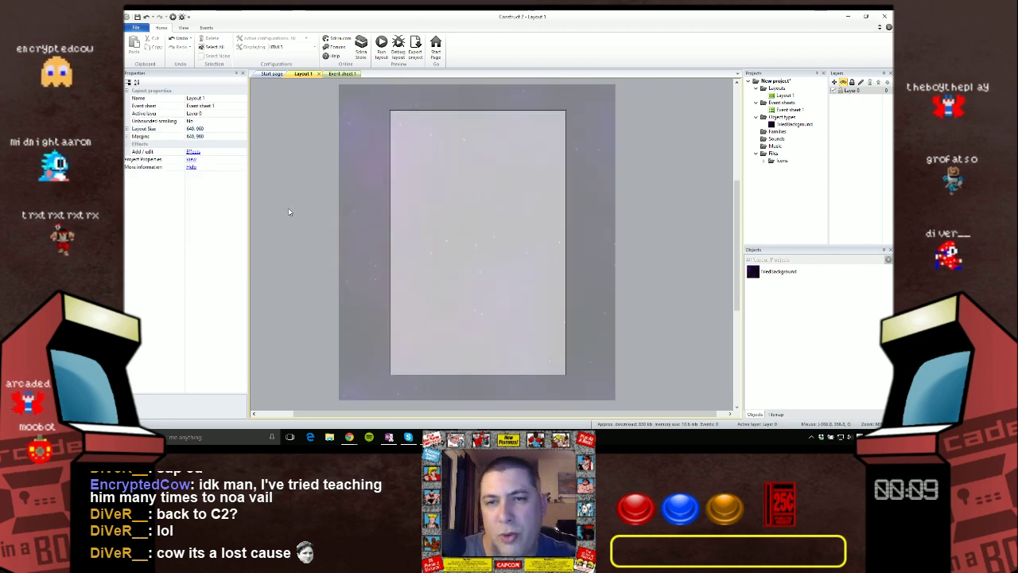